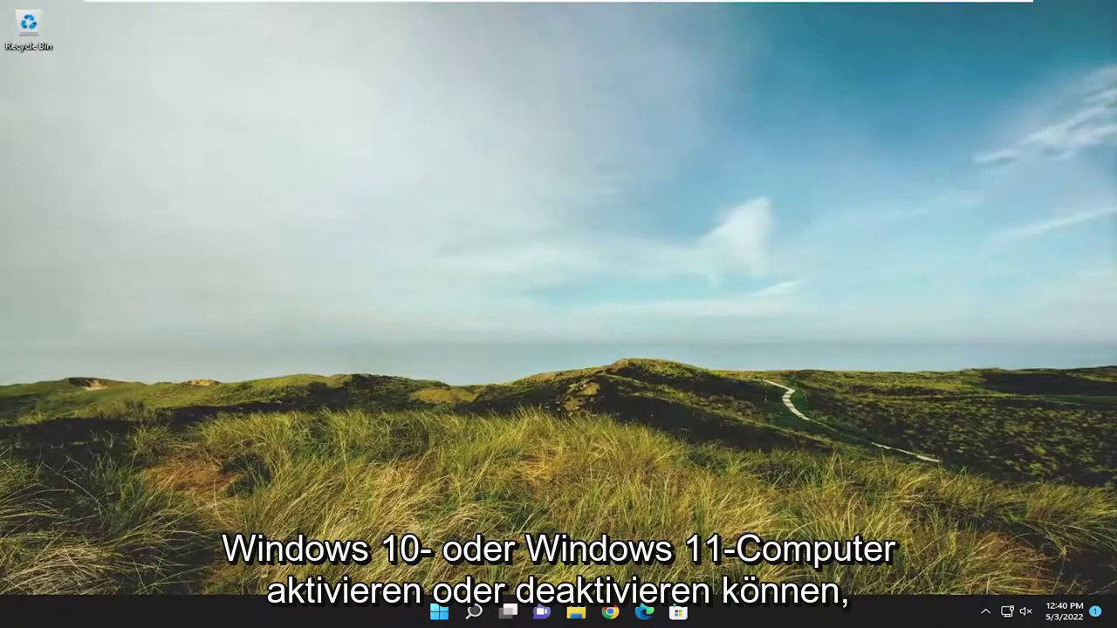
# Launch Chrome and drag its maximized window by the title bar to show drag-from-maximize.
pyautogui.click(618, 612)
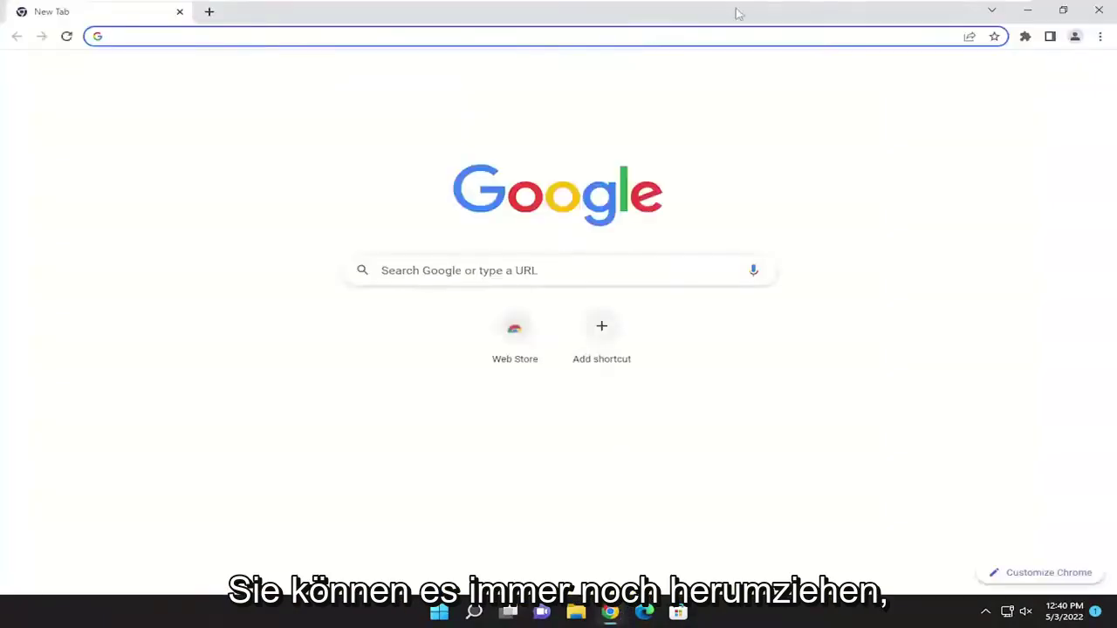
pyautogui.moveTo(736, 13)
pyautogui.mouseDown()
pyautogui.moveTo(550, 92)
pyautogui.moveTo(666, 88)
pyautogui.moveTo(454, 92)
pyautogui.moveTo(605, 89)
pyautogui.moveTo(628, 0)
pyautogui.mouseUp()
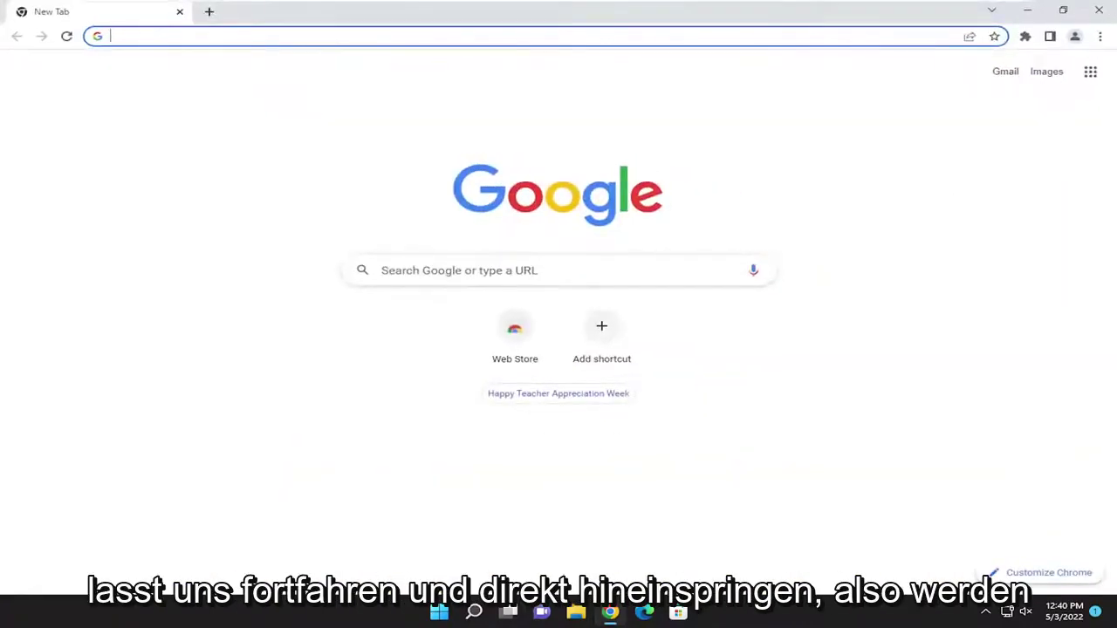
# Close Chrome and run regedit from Windows Search as administrator, accepting the UAC prompt.
pyautogui.click(1099, 11)
pyautogui.click(474, 614)
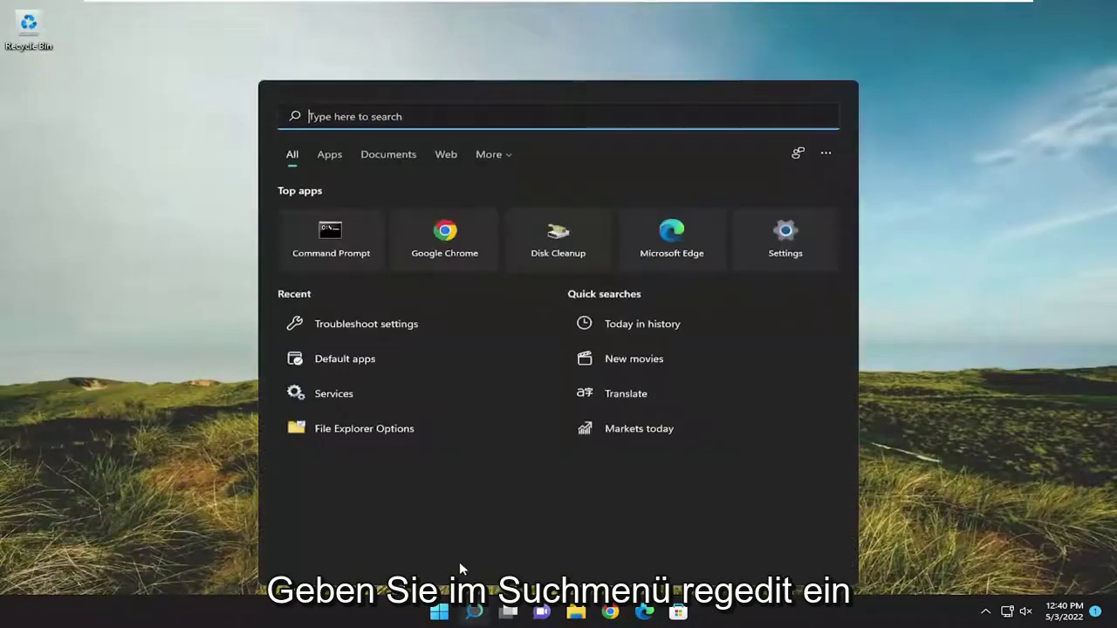
pyautogui.write('regedit')
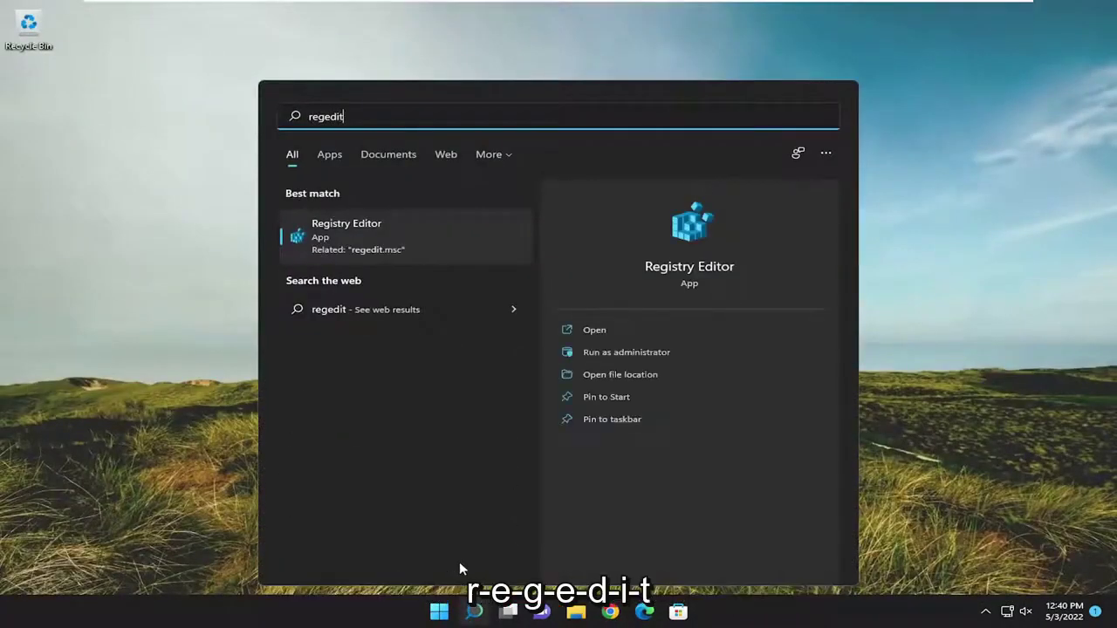
pyautogui.rightClick(359, 243)
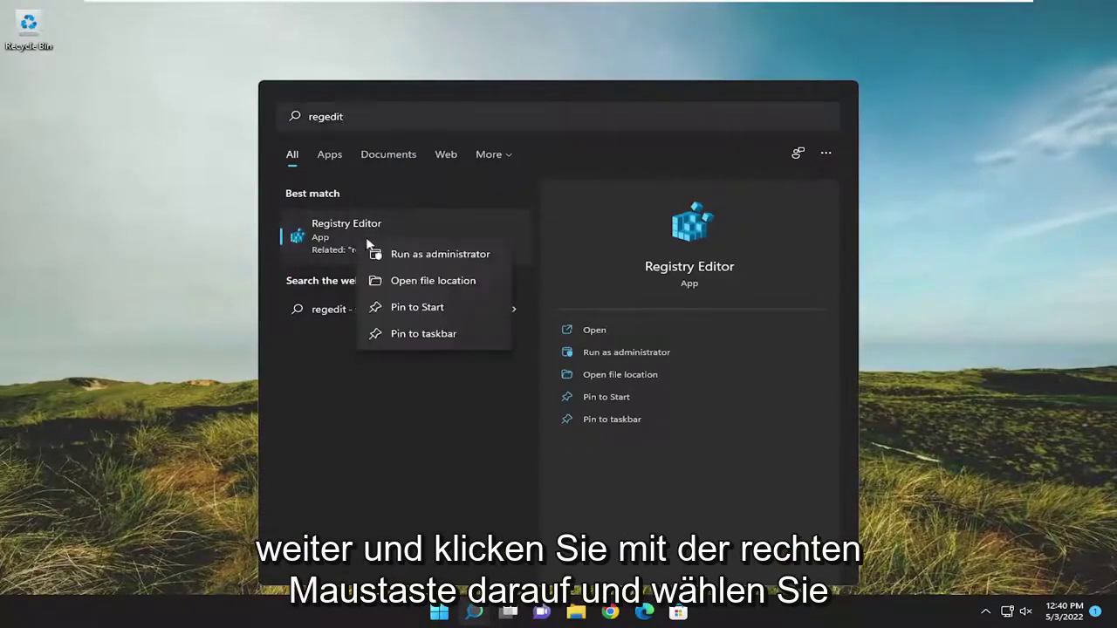
pyautogui.click(441, 261)
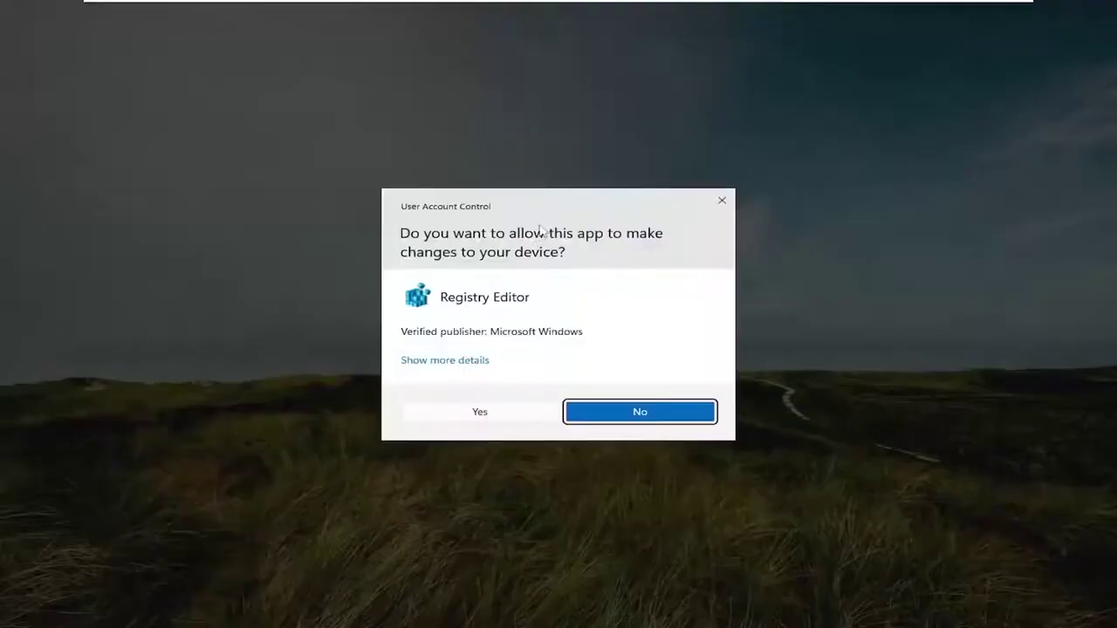
pyautogui.click(502, 413)
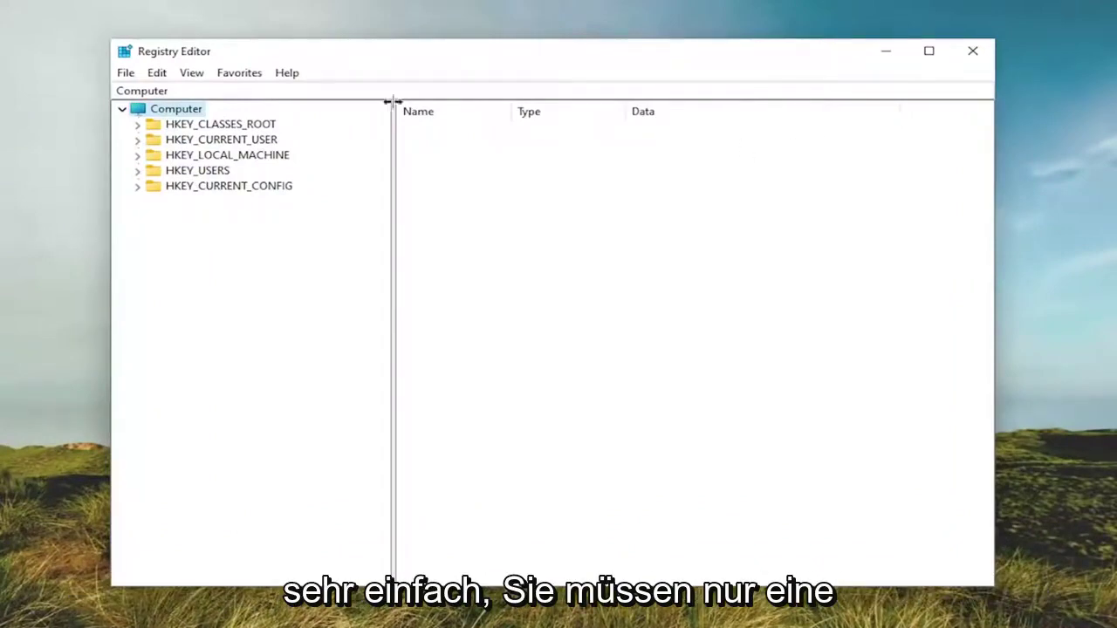
pyautogui.click(126, 74)
pyautogui.click(158, 123)
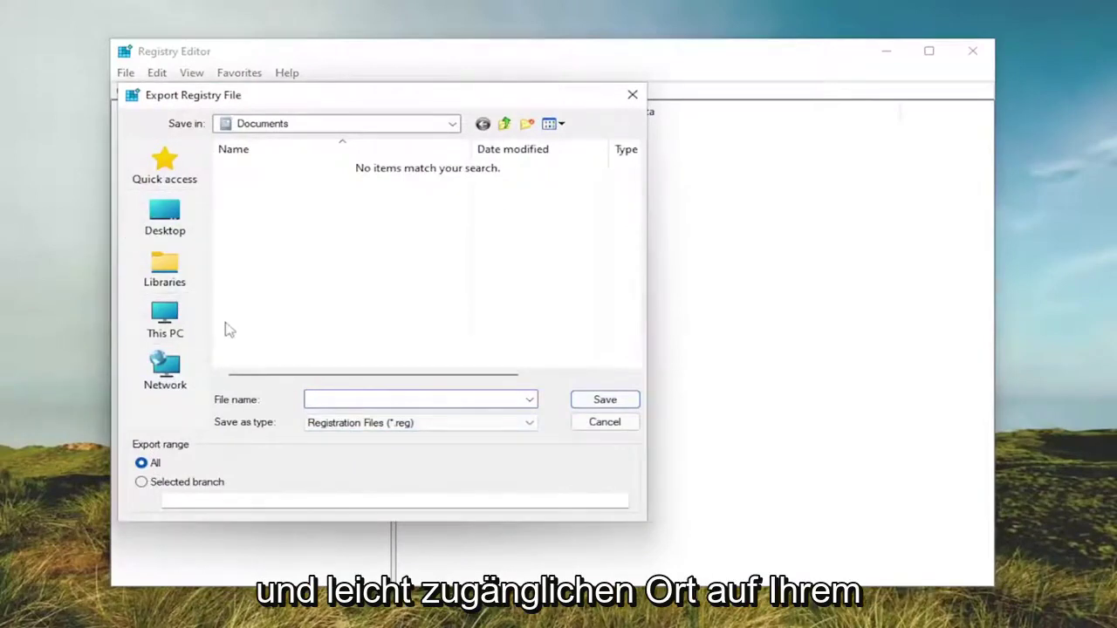
pyautogui.click(612, 424)
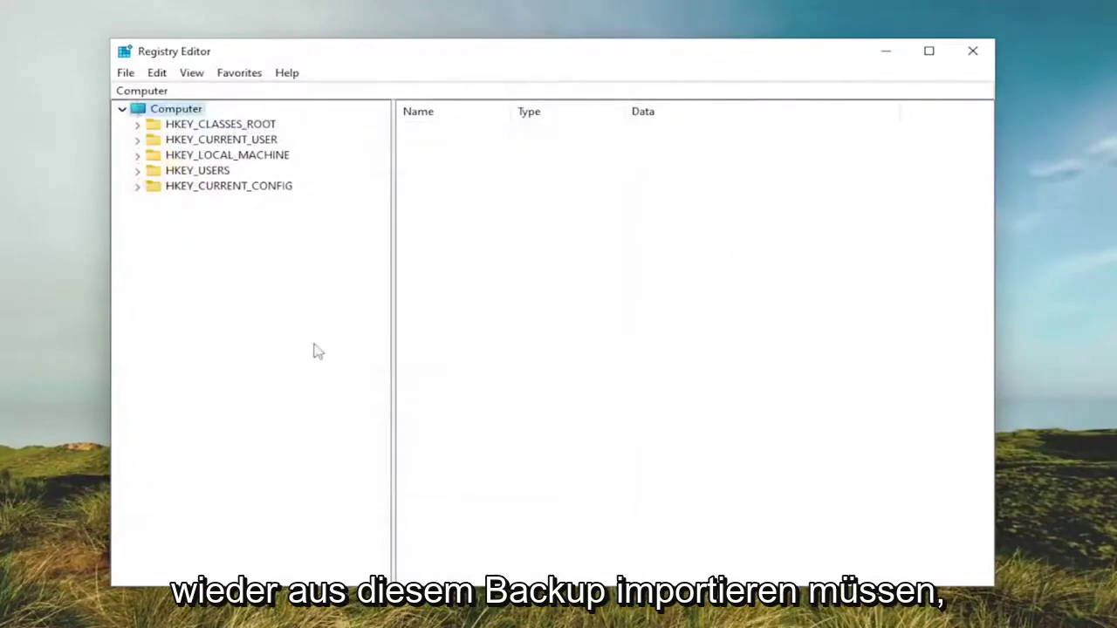
pyautogui.click(126, 72)
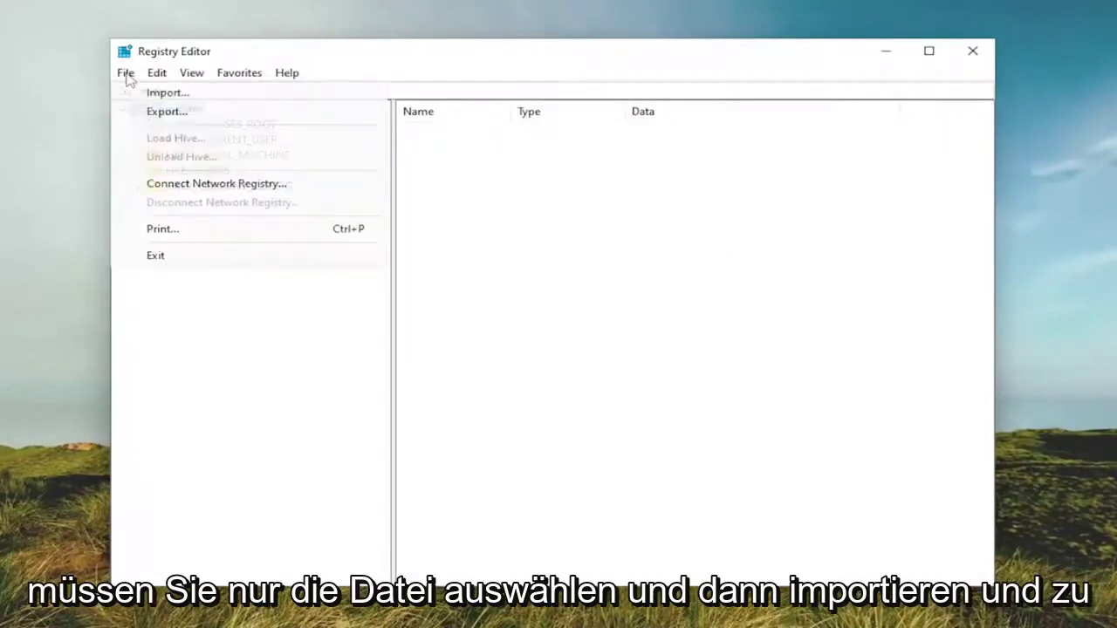
pyautogui.click(155, 91)
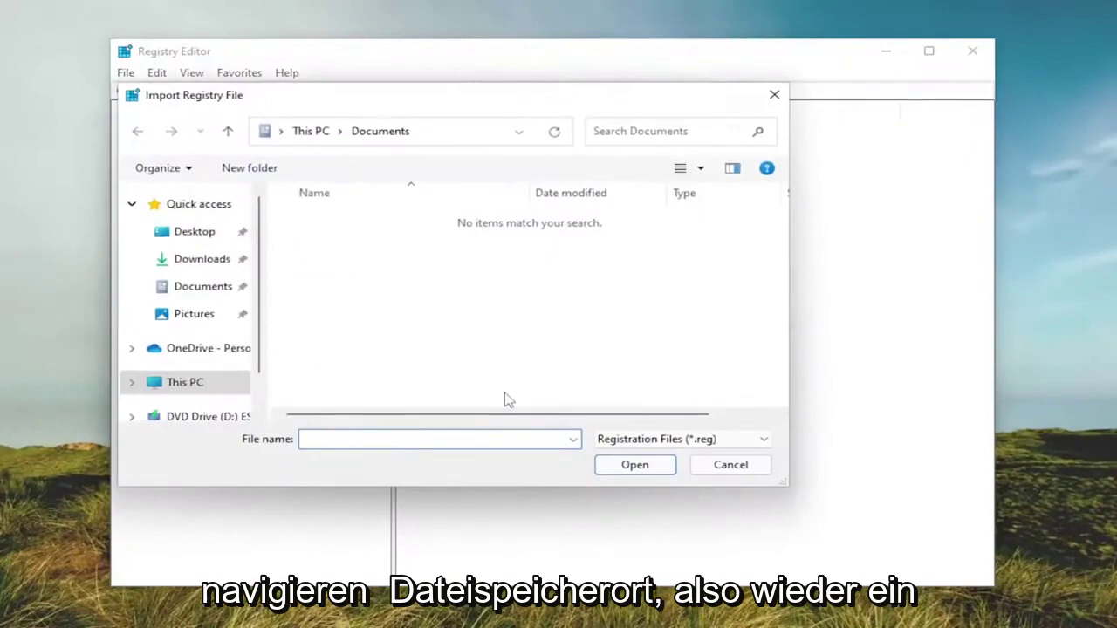
pyautogui.click(731, 468)
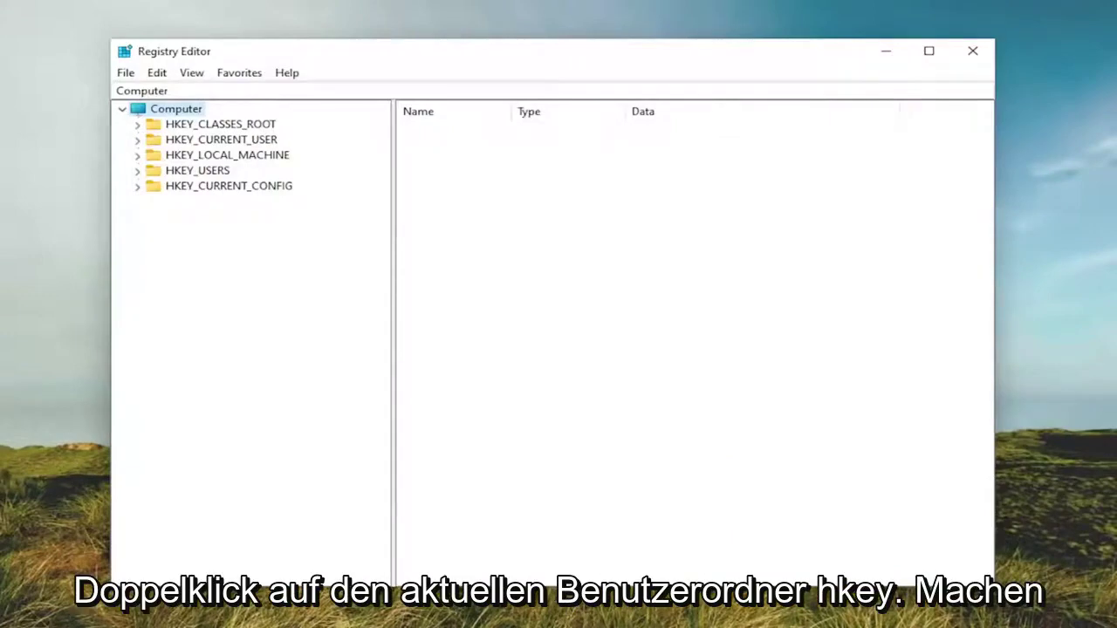
# Expand HKEY_CURRENT_USER\Control Panel and open the Desktop key's values.
pyautogui.click(246, 145)
pyautogui.doubleClick(247, 147)
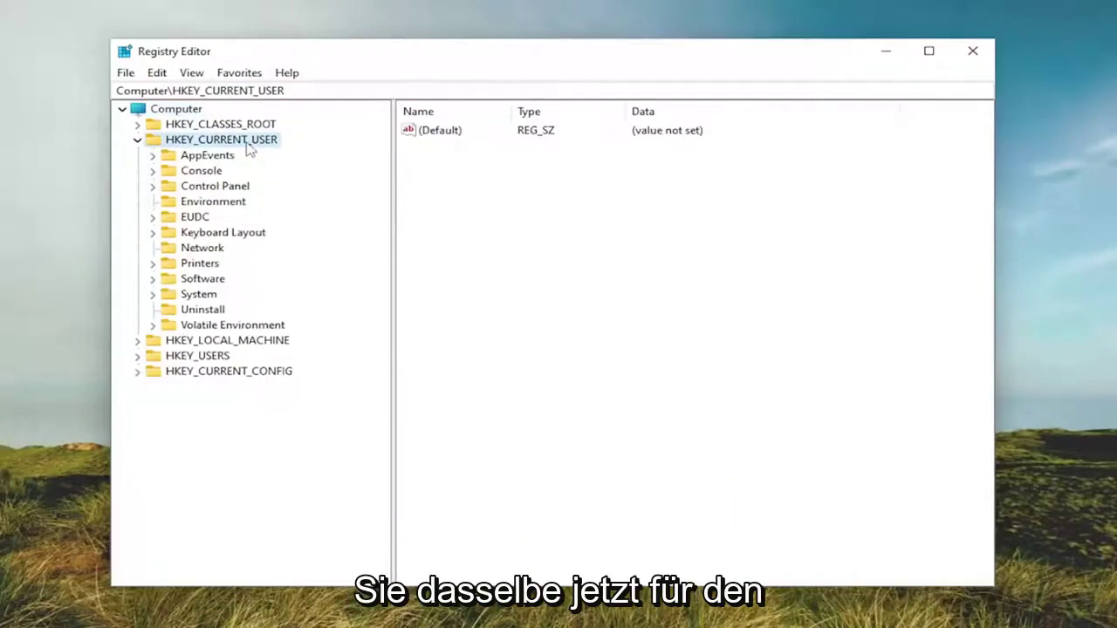
pyautogui.click(203, 190)
pyautogui.doubleClick(203, 190)
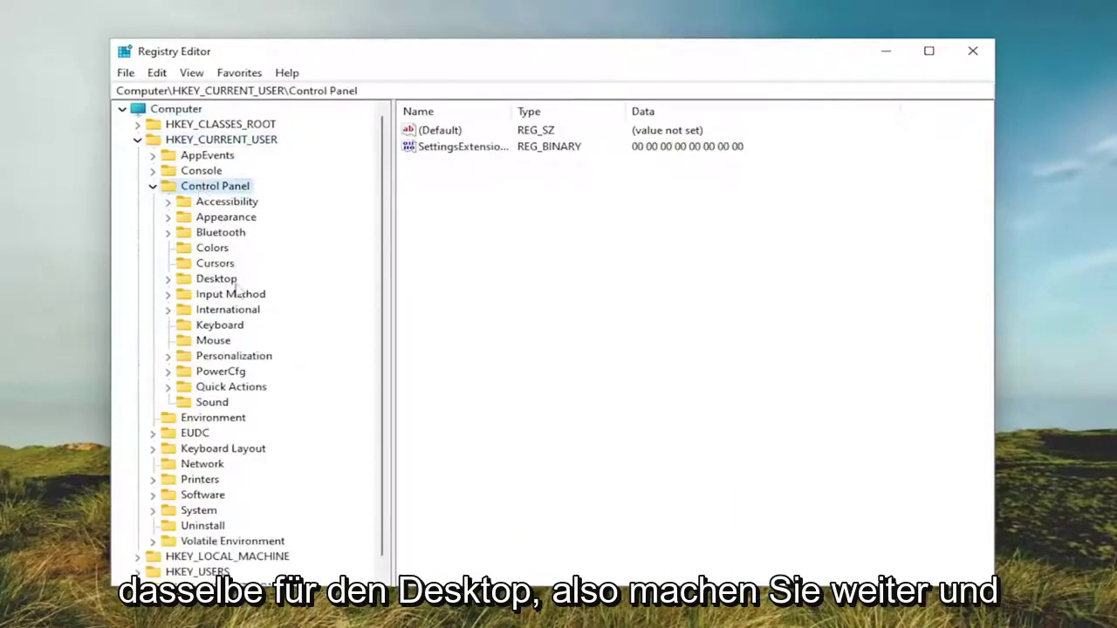
pyautogui.doubleClick(215, 280)
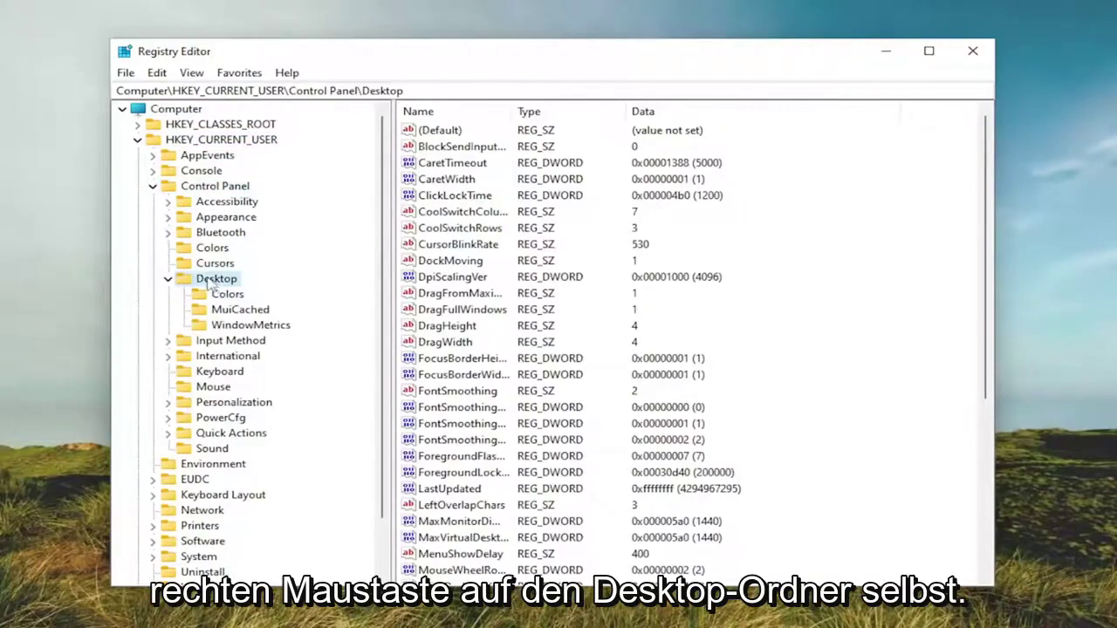
# Add a new string value under Desktop named DragFromMaximize.
pyautogui.rightClick(211, 285)
pyautogui.moveTo(255, 307)
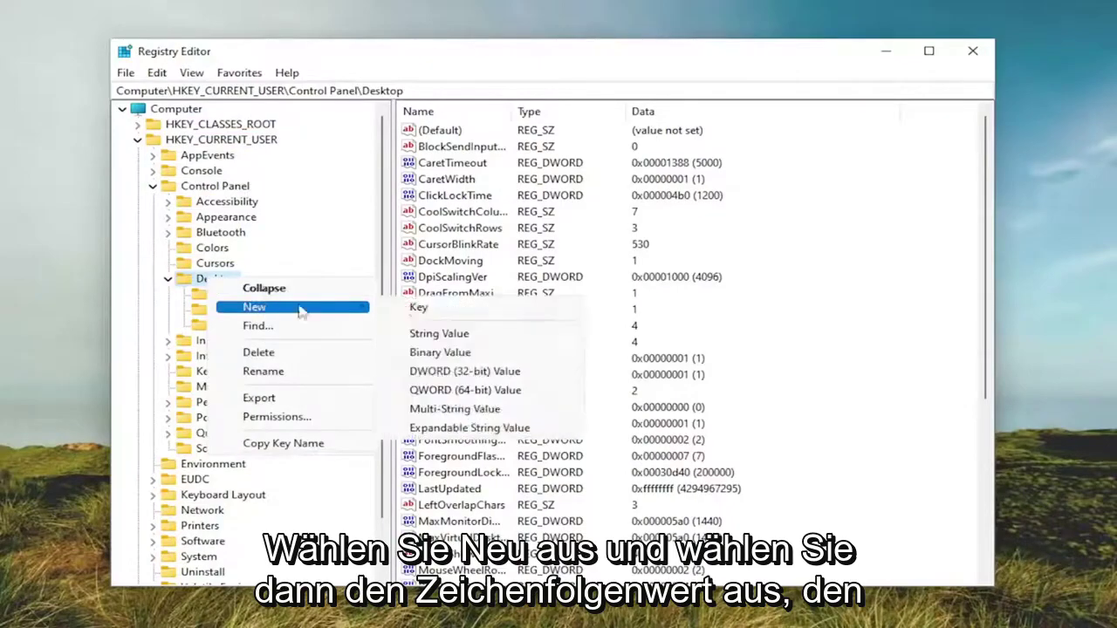
pyautogui.click(446, 337)
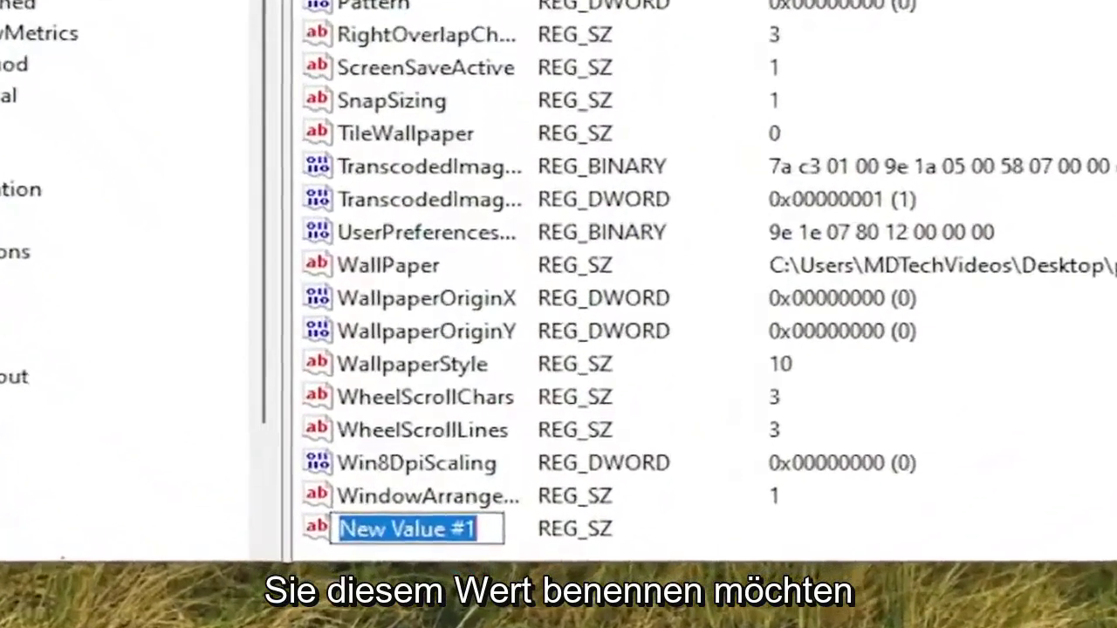
pyautogui.write('Dra')
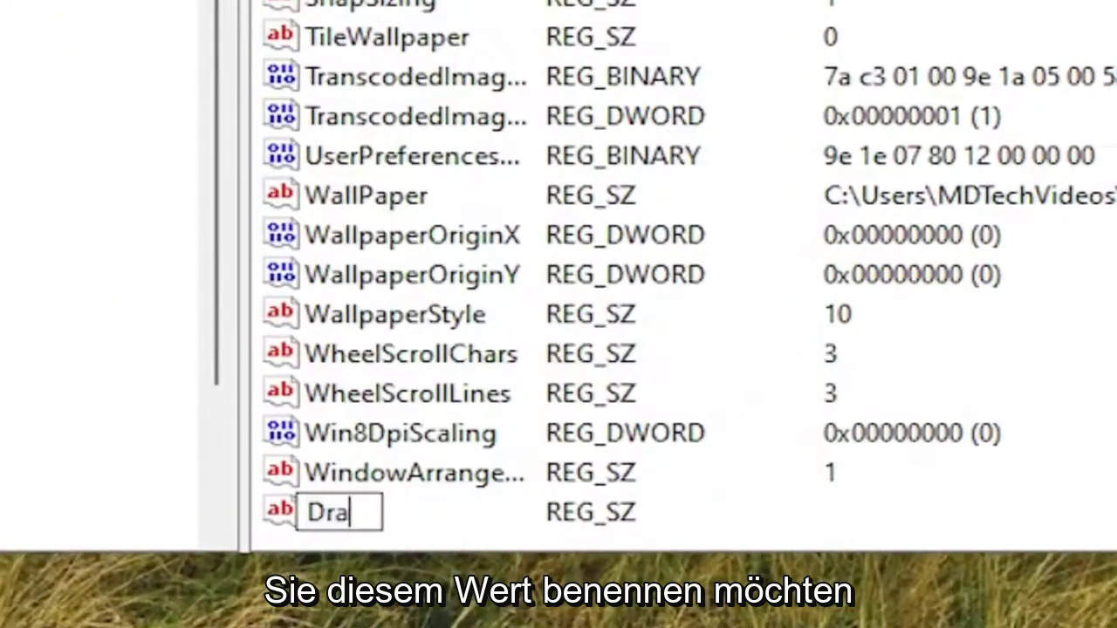
pyautogui.write('gFro')
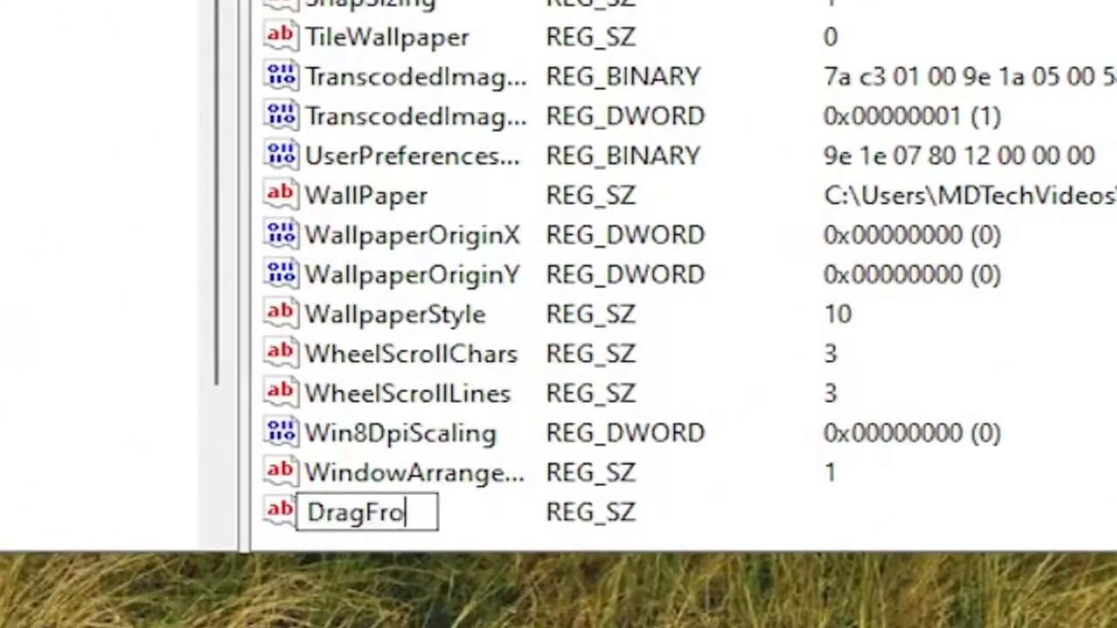
pyautogui.write('mMaximiz')
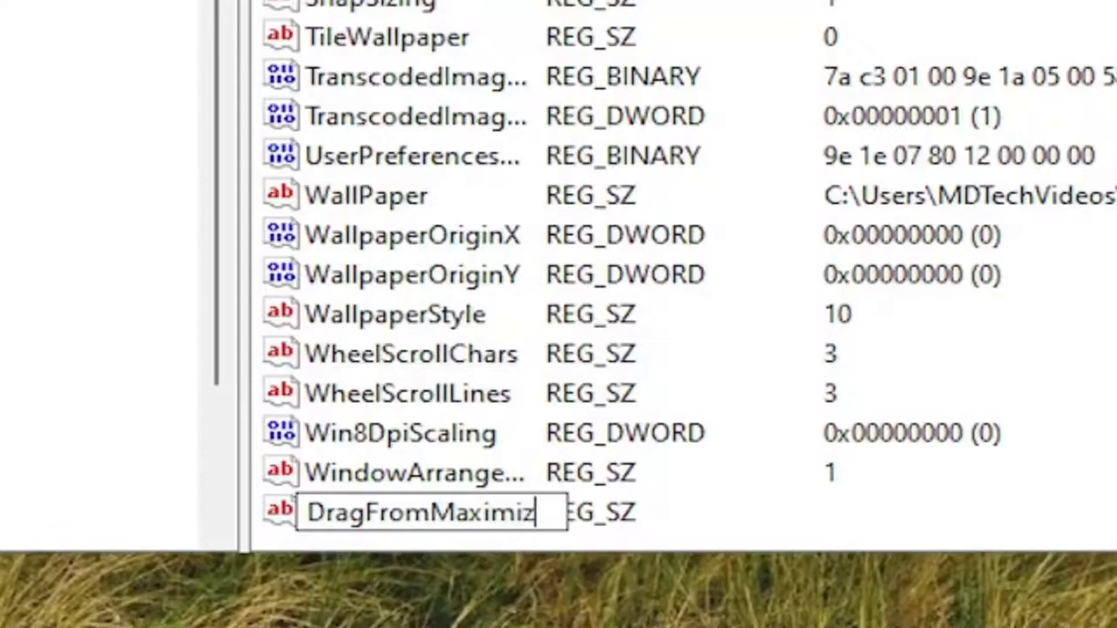
pyautogui.write('e')
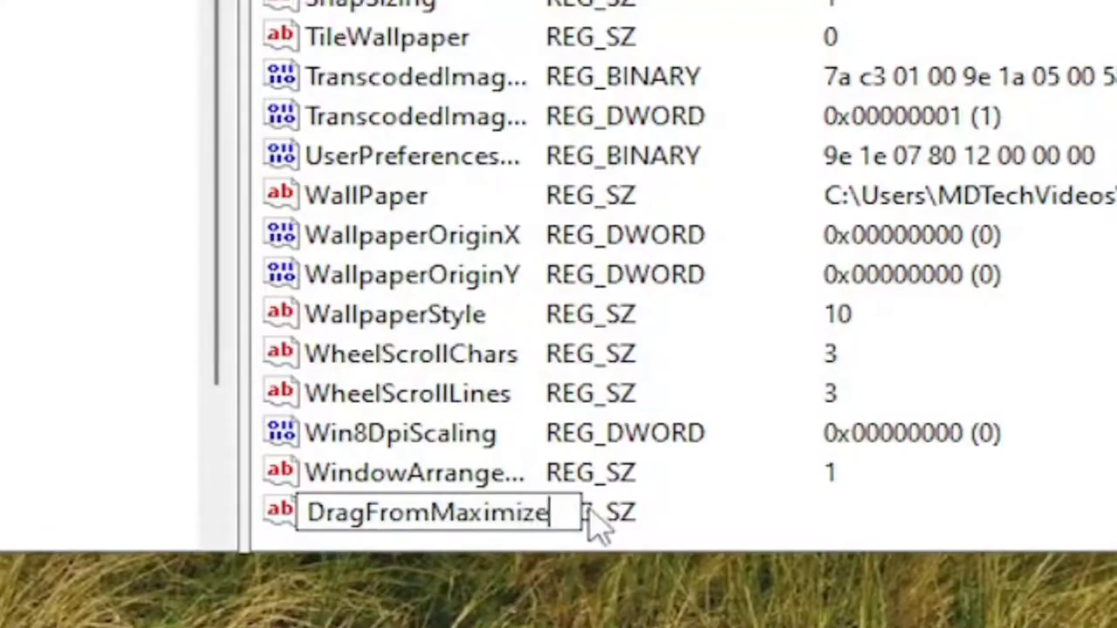
# Commit the name, then delete the duplicate New Value #1 after the 'already exists' error.
pyautogui.press('Return')
pyautogui.press('Return')
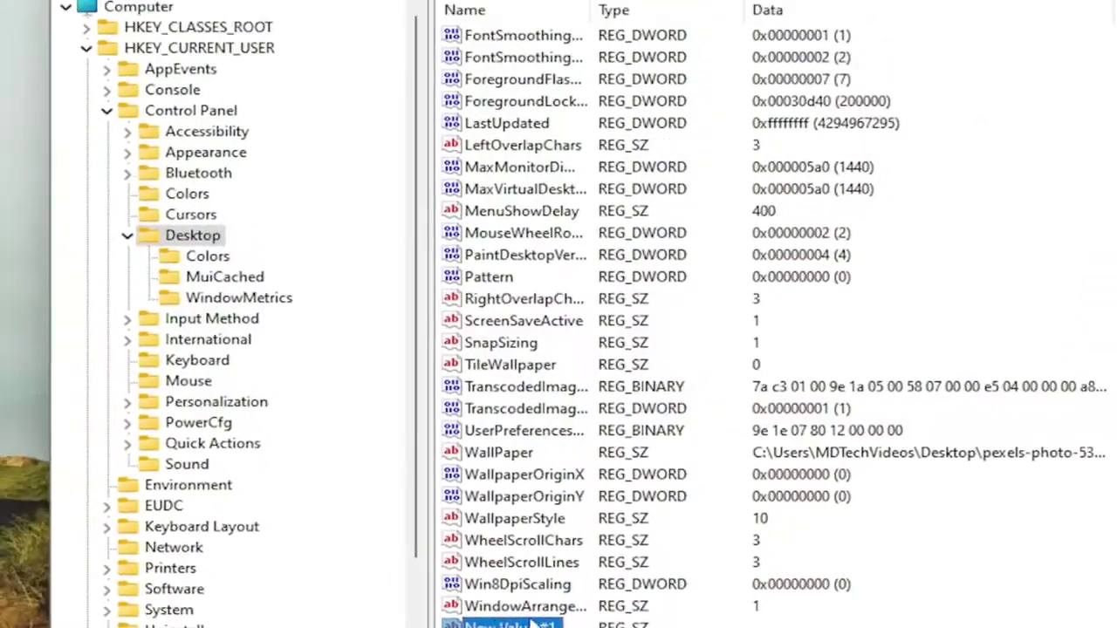
pyautogui.press('Delete')
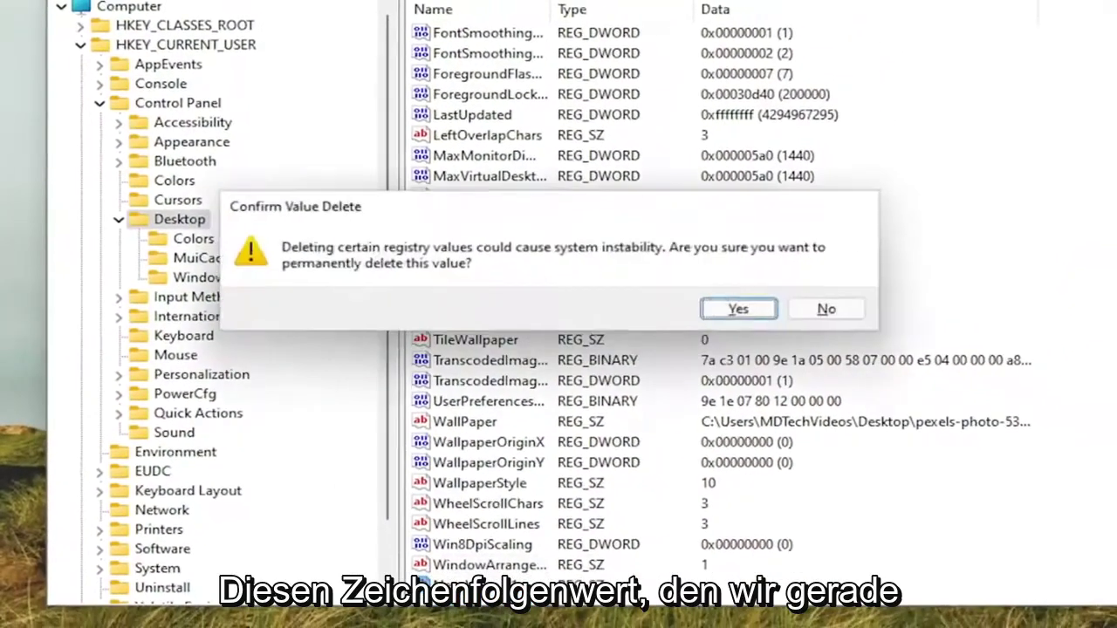
pyautogui.click(738, 309)
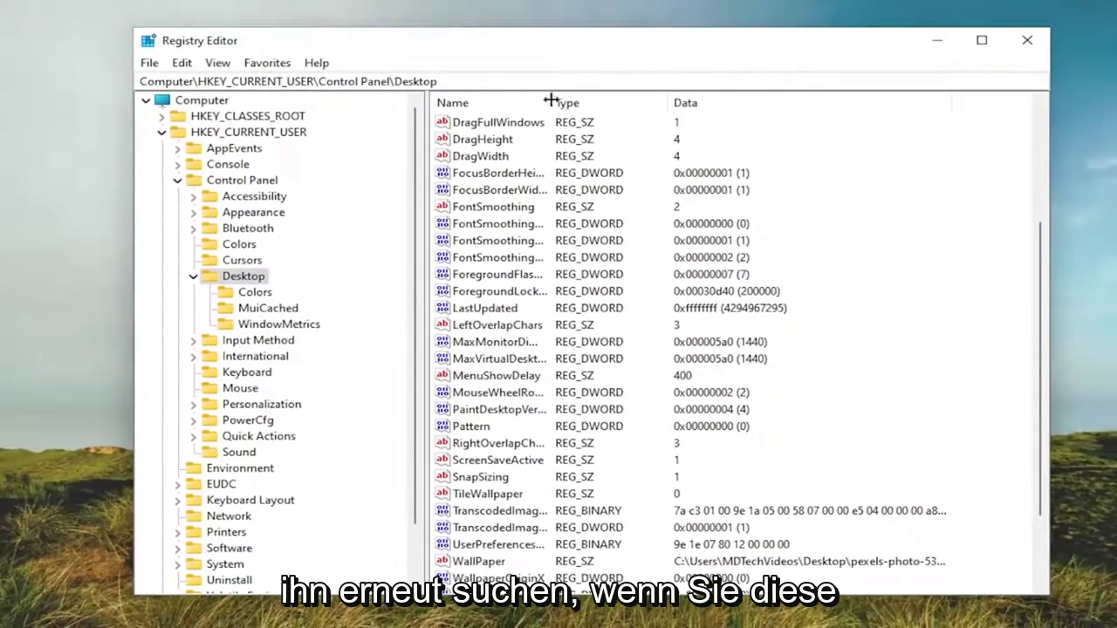
# Widen the Name column and select the existing DragFromMaximize value.
pyautogui.moveTo(550, 102); pyautogui.dragTo(611, 101)
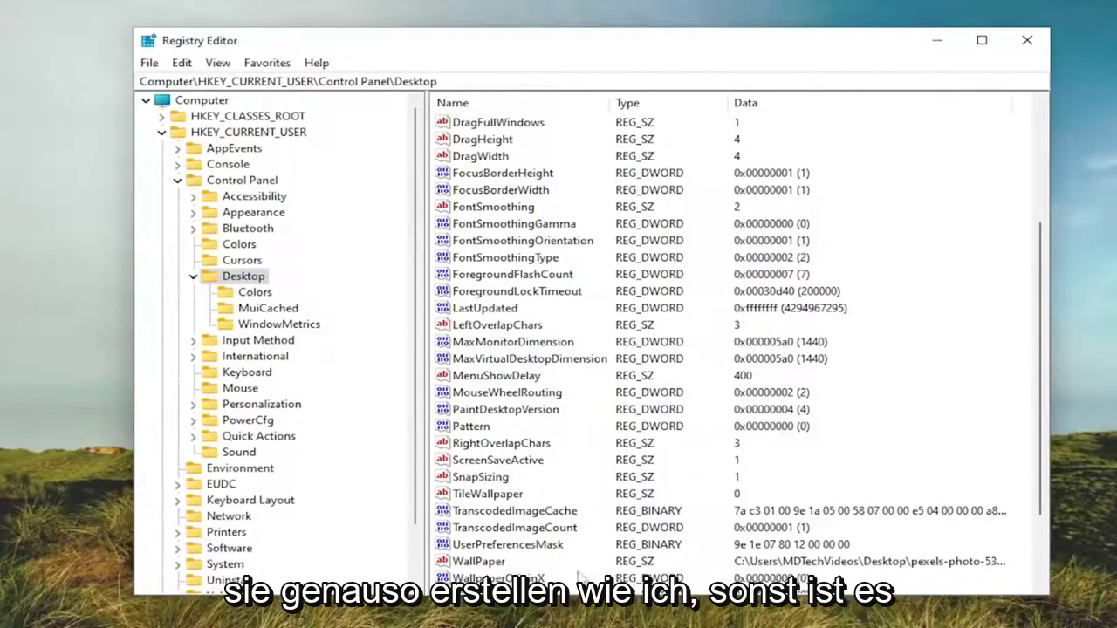
pyautogui.scroll(-2, 545, 384)
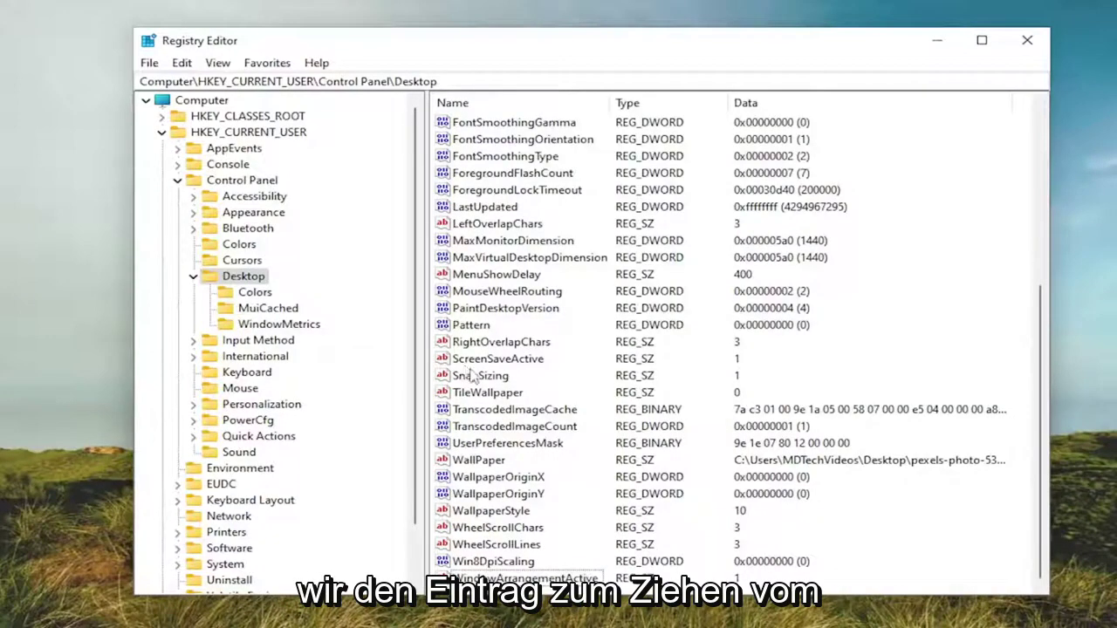
pyautogui.scroll(5, 470, 374)
pyautogui.click(517, 261)
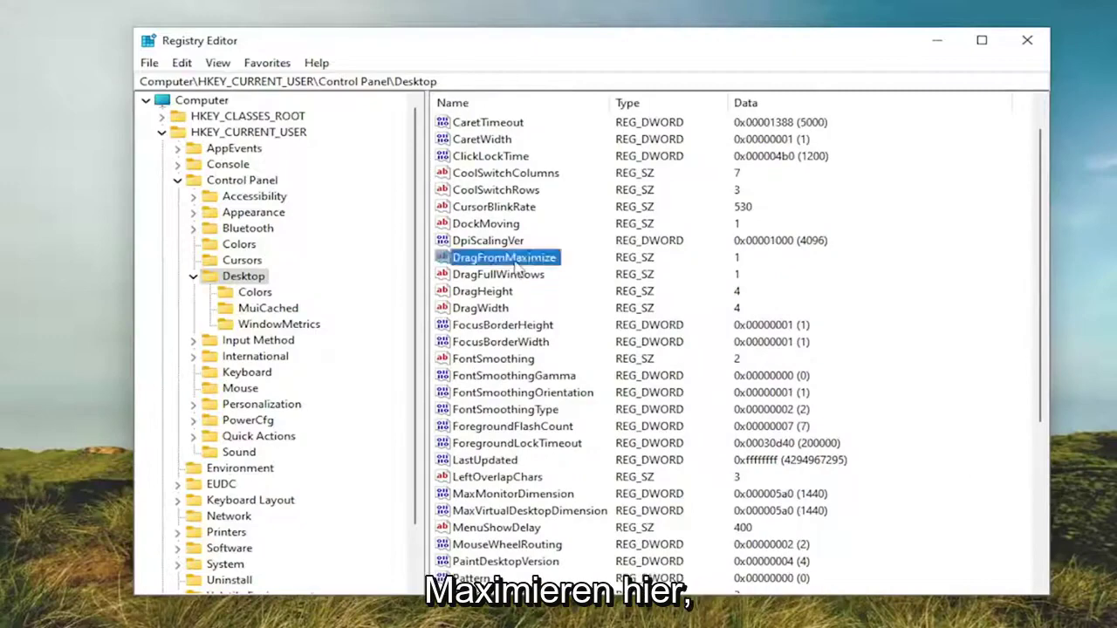
# Edit DragFromMaximize's value data (1 to enable, 0 to disable) and confirm with OK.
pyautogui.doubleClick(506, 262)
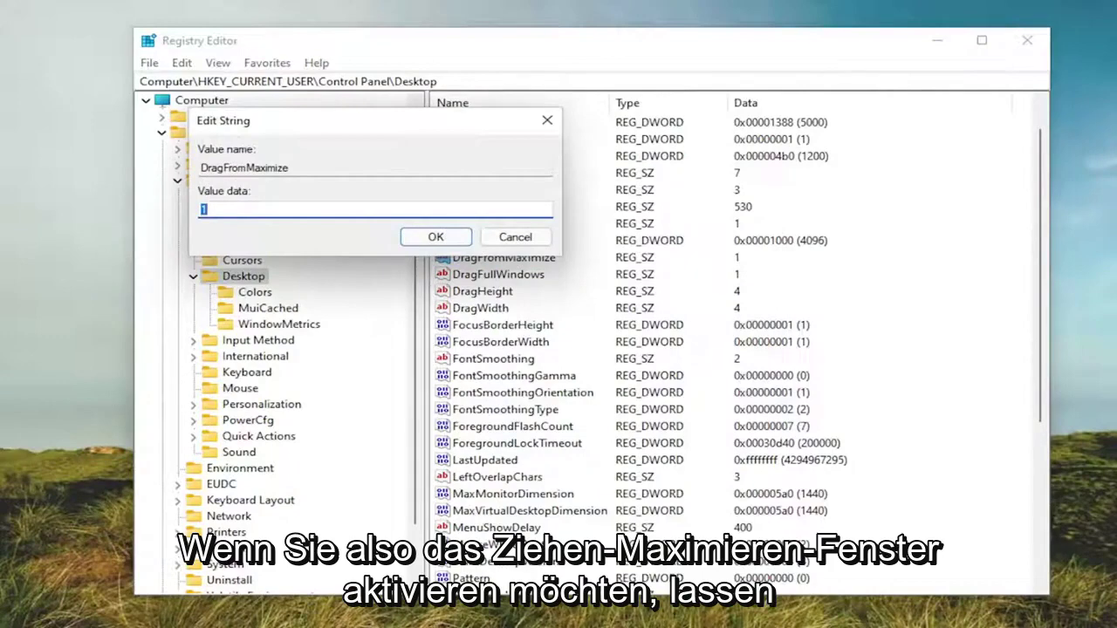
pyautogui.moveTo(373, 119); pyautogui.dragTo(619, 134)
pyautogui.write('1')
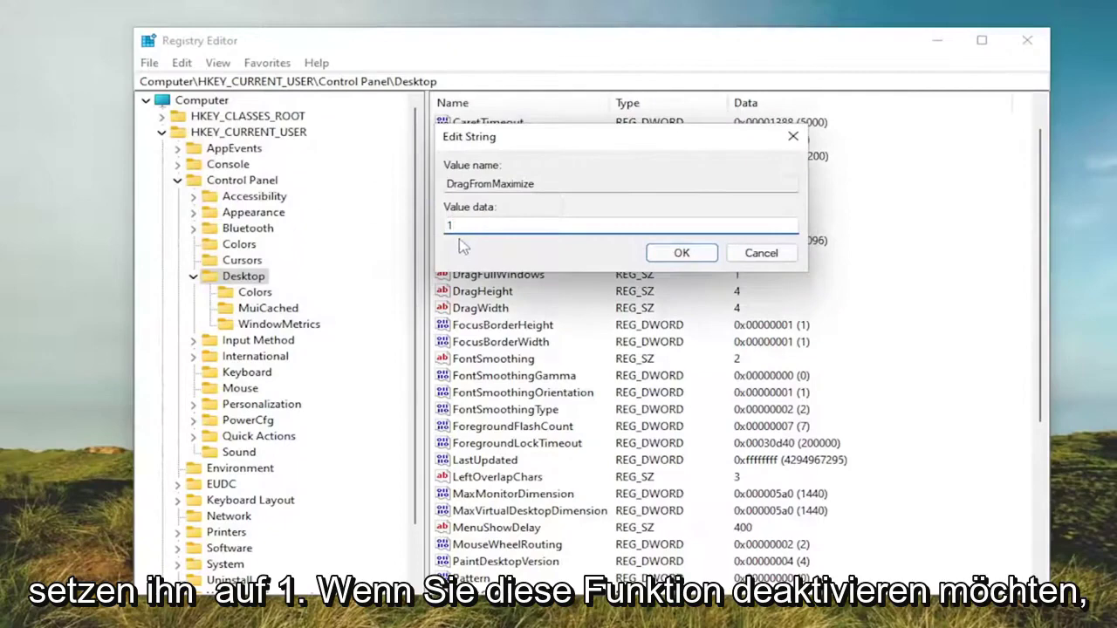
pyautogui.moveTo(455, 226); pyautogui.dragTo(427, 234)
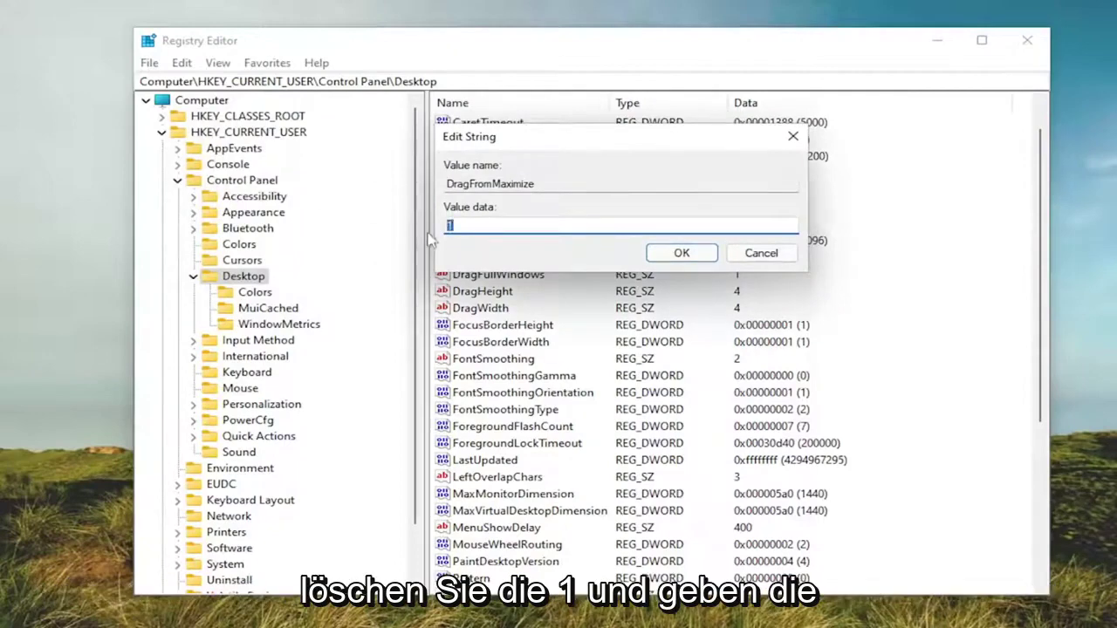
pyautogui.write('0')
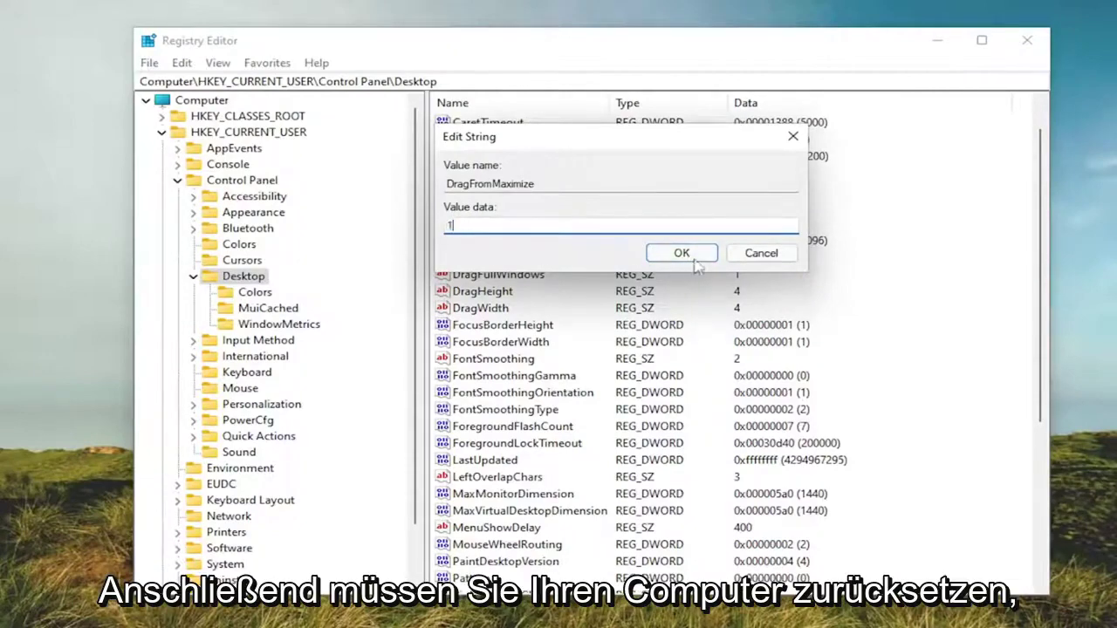
pyautogui.click(684, 252)
# Collapse the Desktop, Control Panel and HKEY_CURRENT_USER keys back to the root view.
pyautogui.click(191, 278)
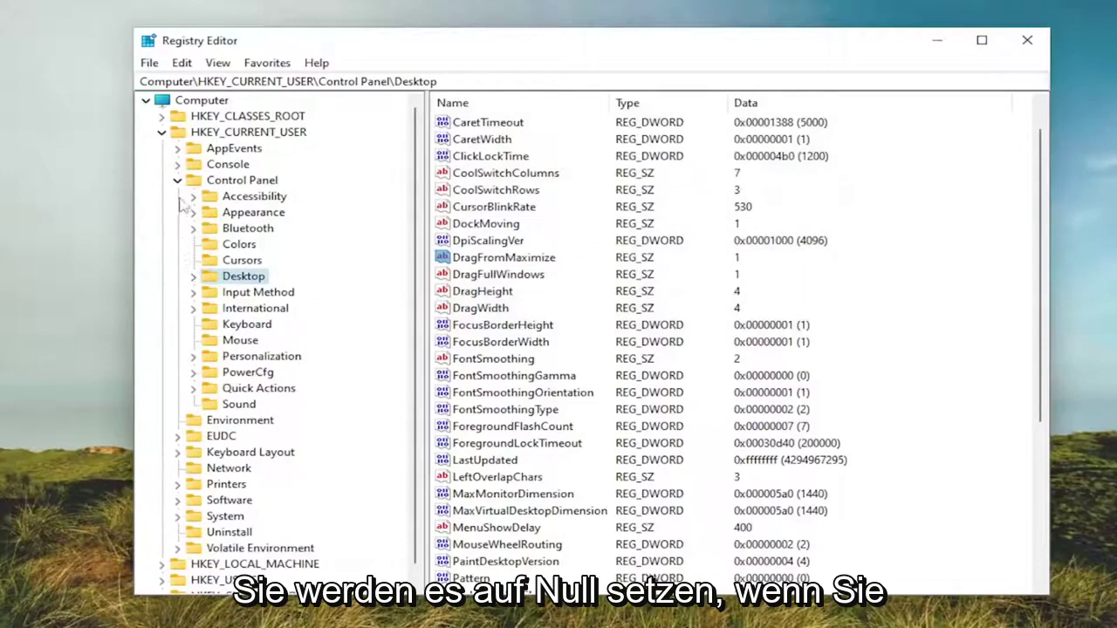
pyautogui.click(177, 166)
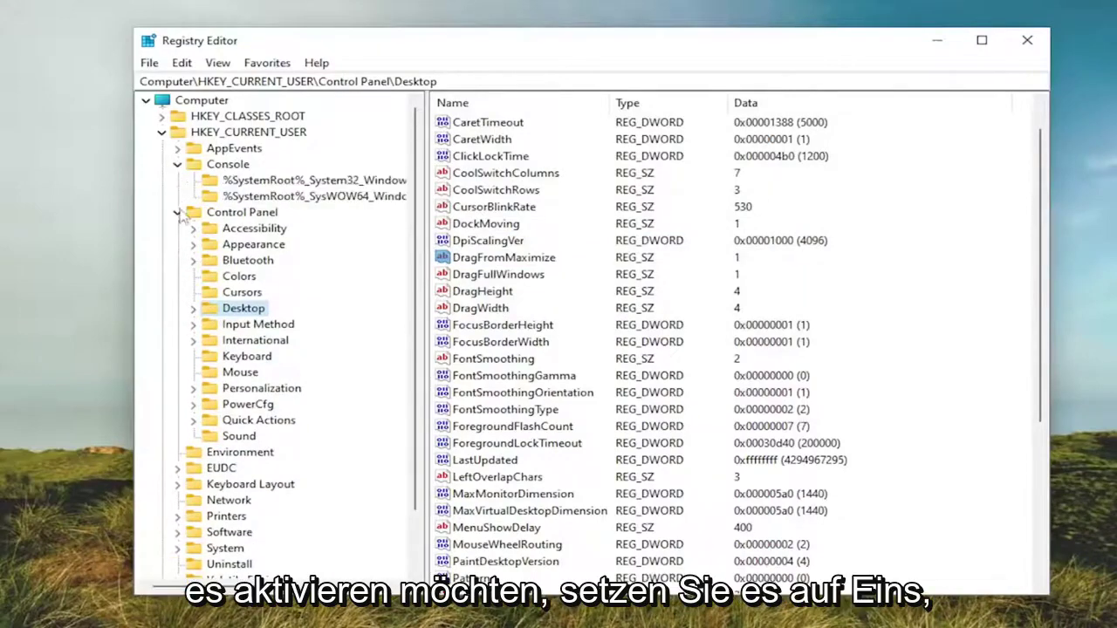
pyautogui.click(177, 212)
pyautogui.click(177, 164)
pyautogui.click(162, 132)
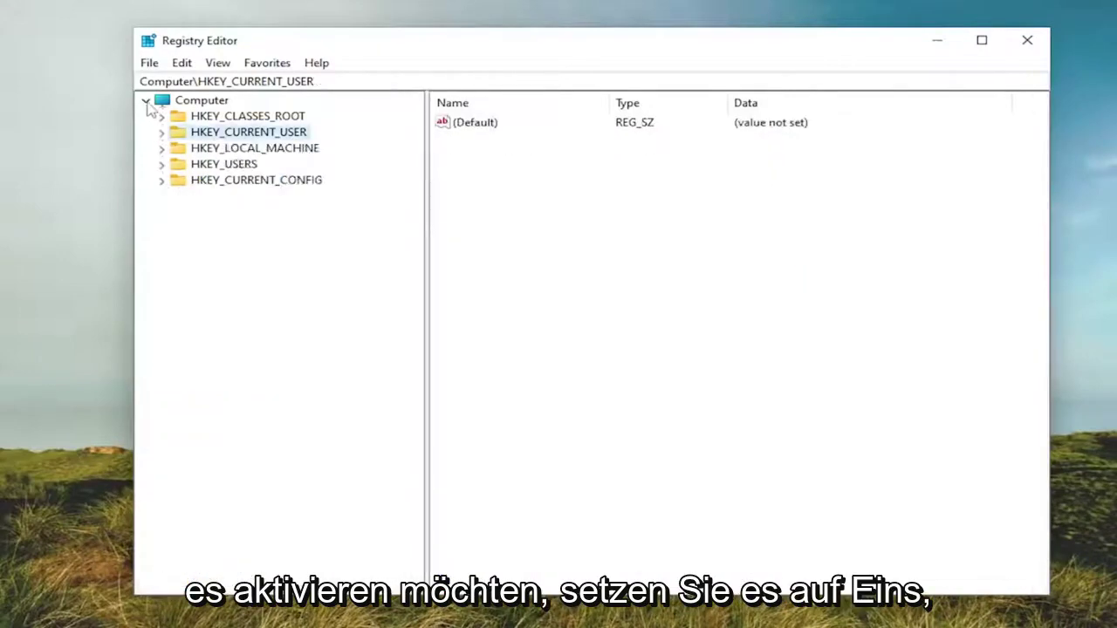